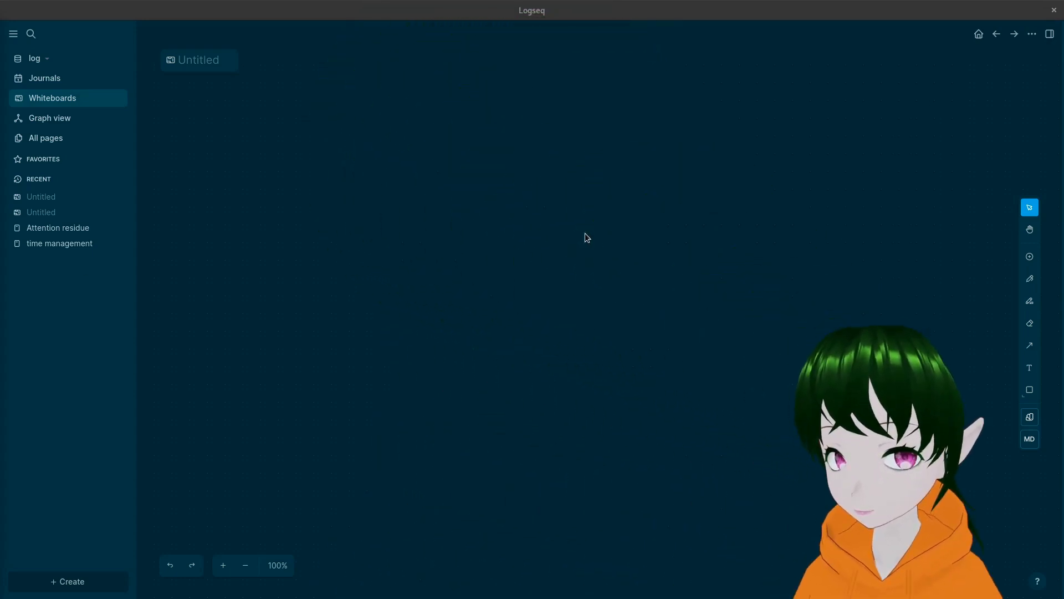
- Draw a large rectangle in the middle of the whiteboard and divide it with a vertical and a horizontal arrow
click(1034, 395)
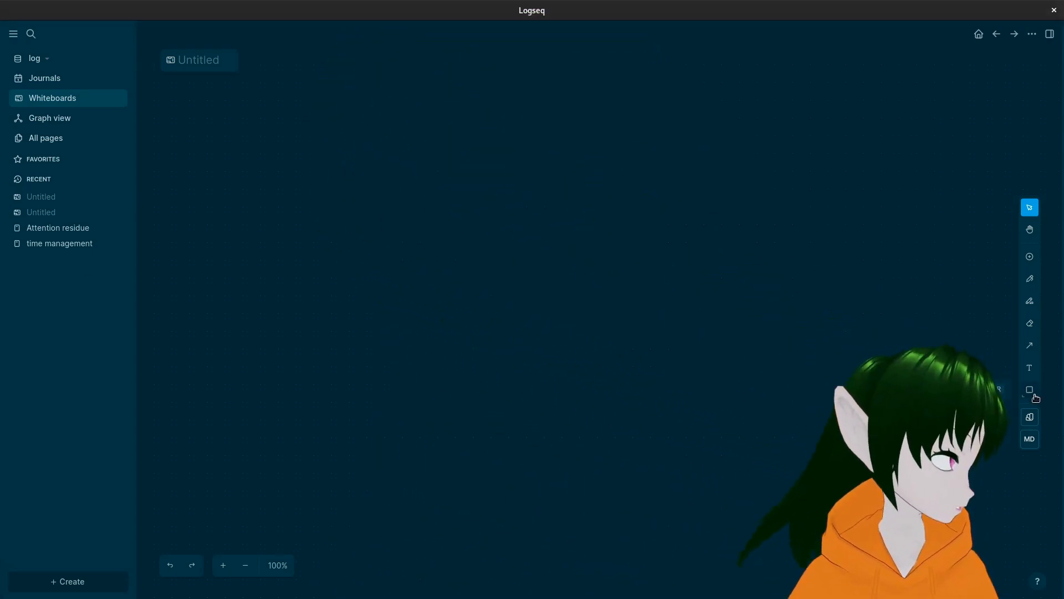
click(999, 369)
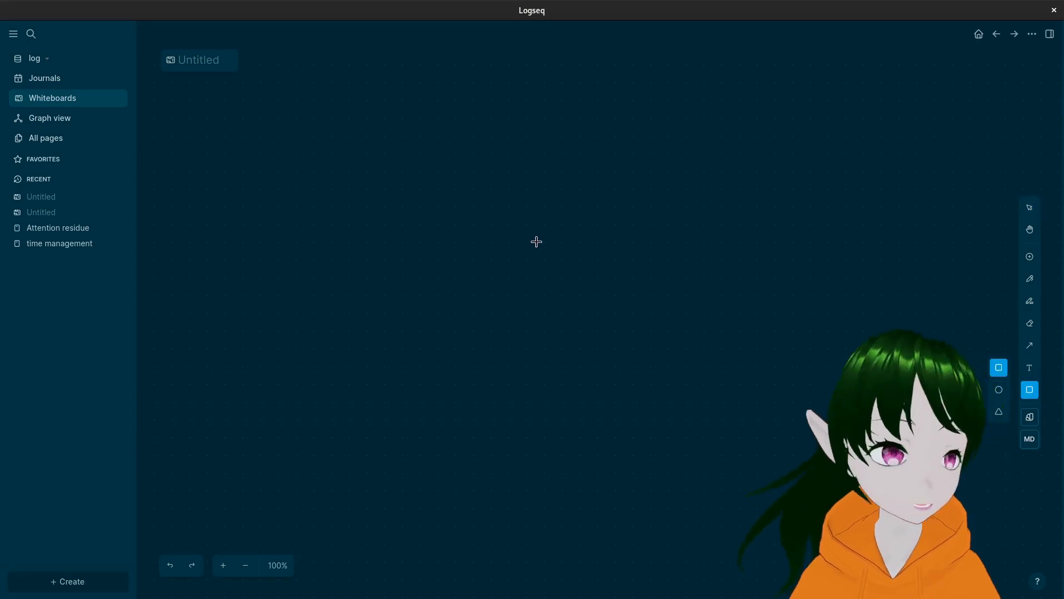
drag(256, 114, 746, 491)
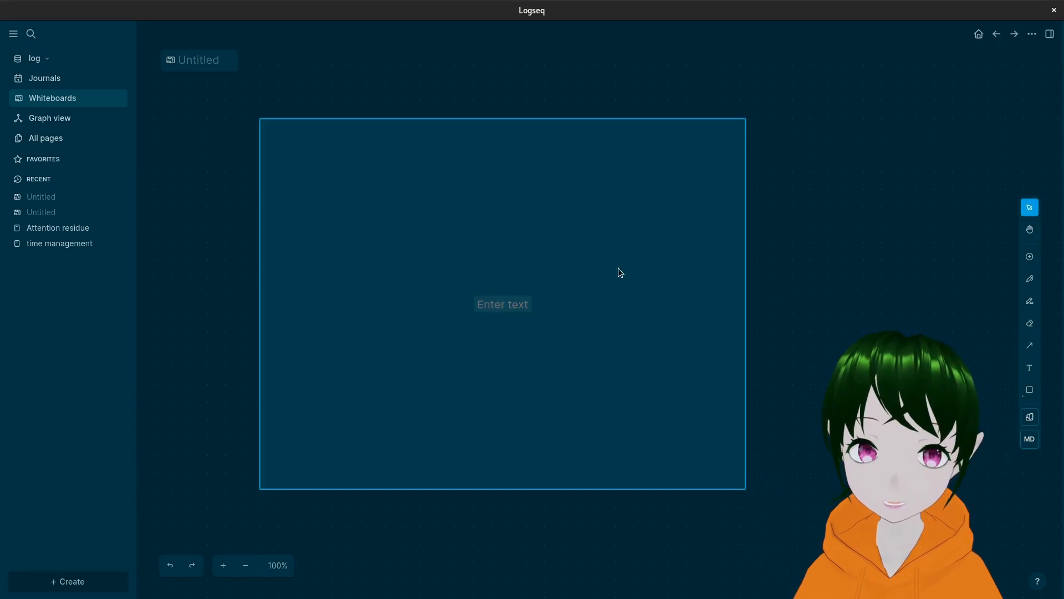
click(1030, 346)
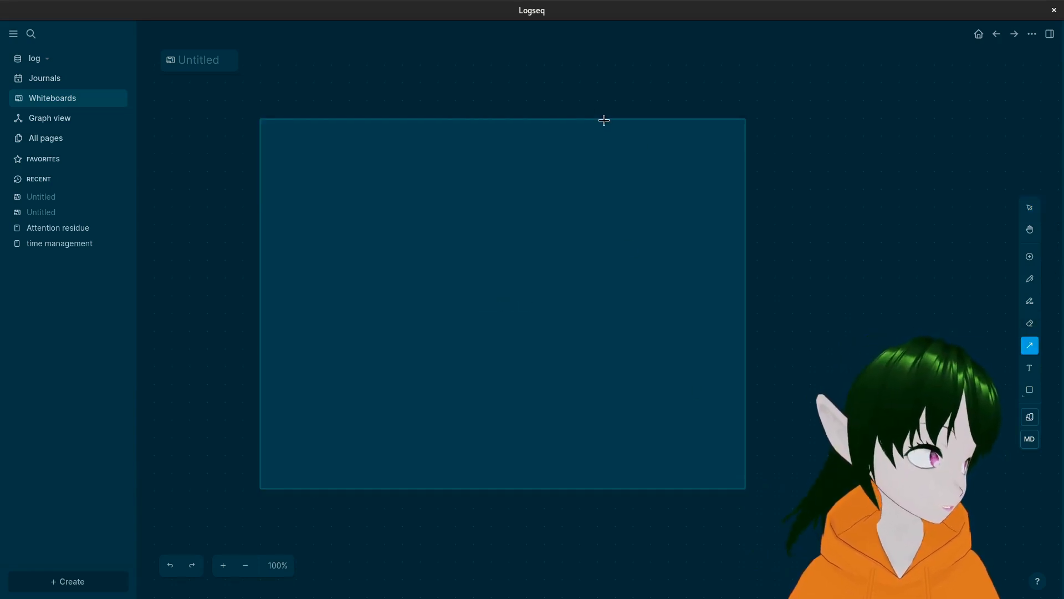
drag(472, 100, 480, 528)
key(c)
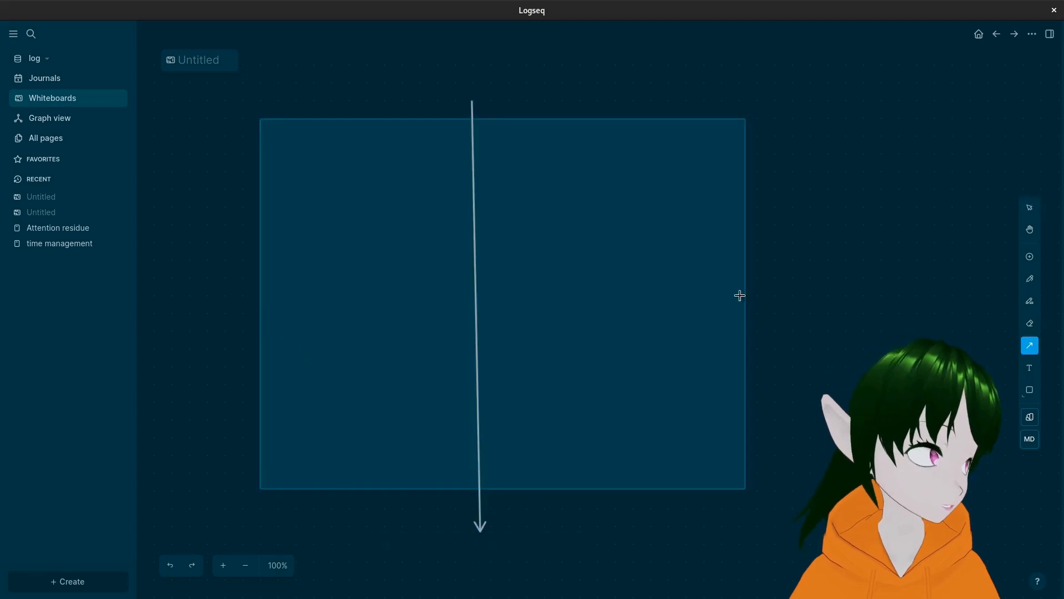
drag(244, 287, 771, 312)
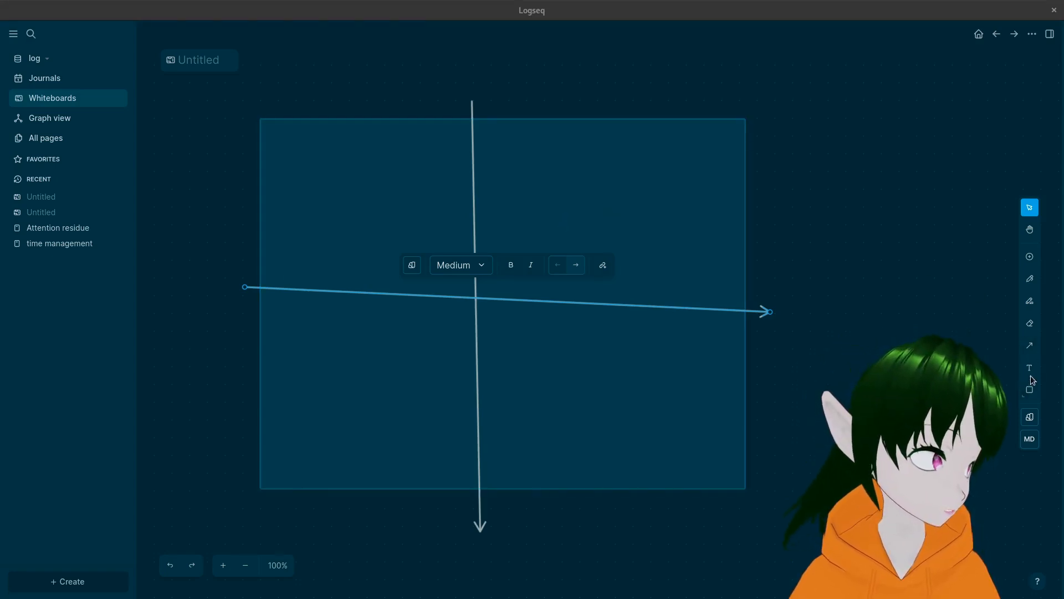
- Erase both arrows and the rectangle from the whiteboard
click(1034, 324)
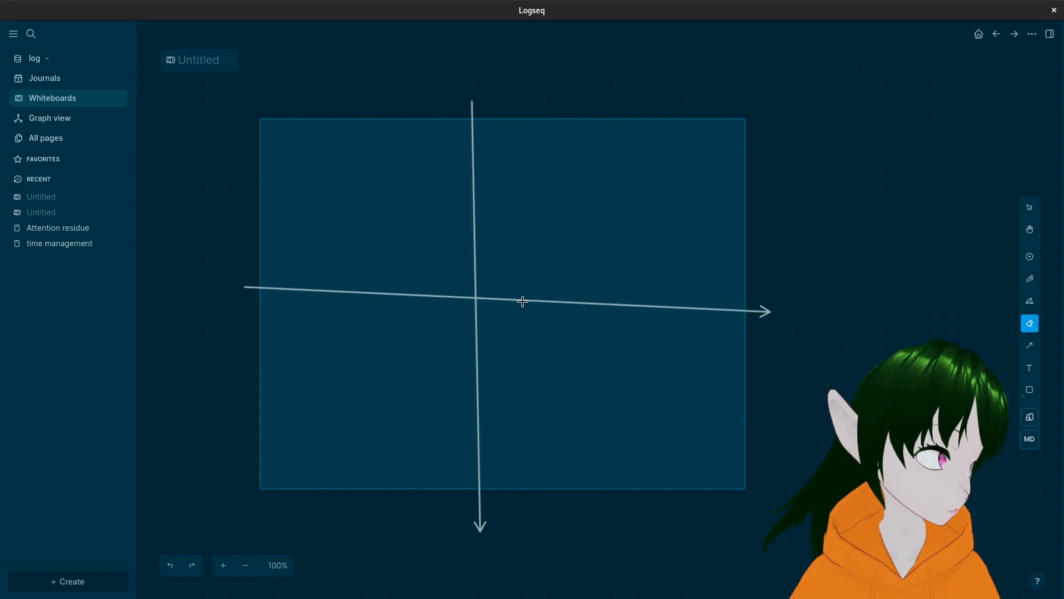
click(523, 301)
click(473, 276)
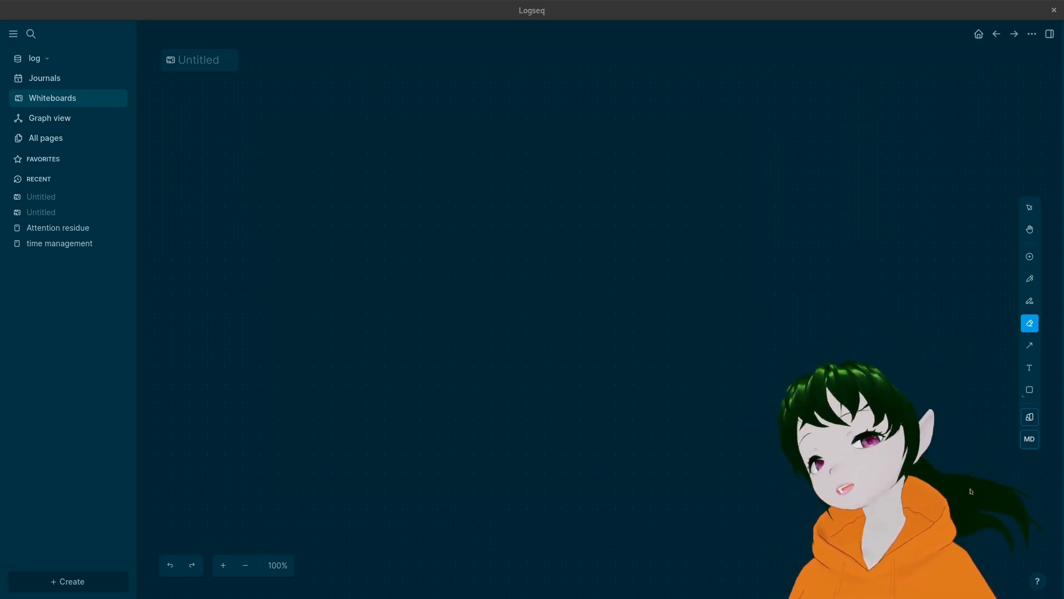
drag(972, 491, 507, 345)
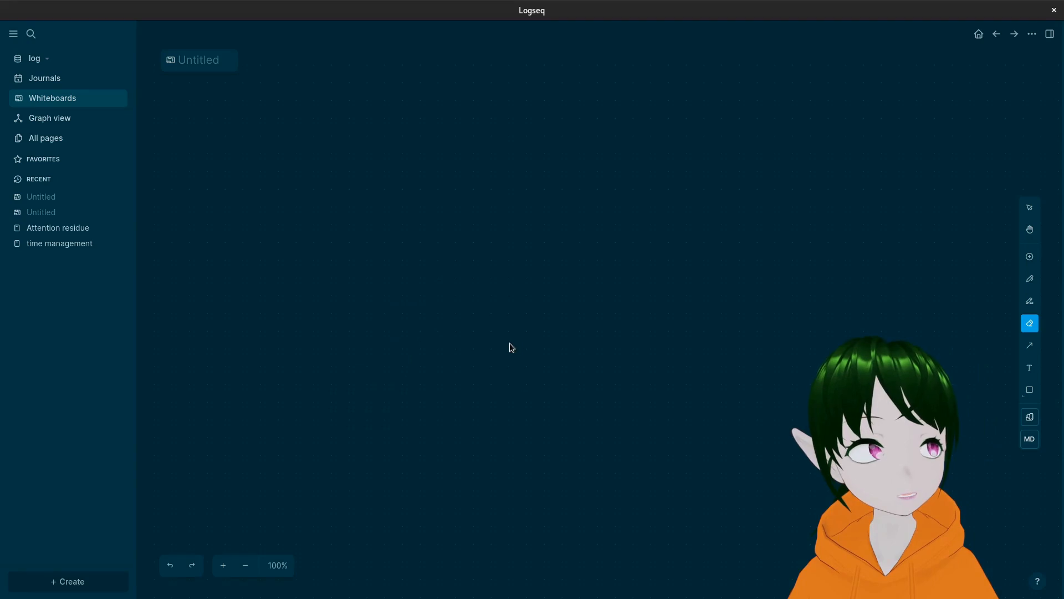
- Add the text "Hand in paper" to the Urgent and Important quadrant of the matrix
click(245, 566)
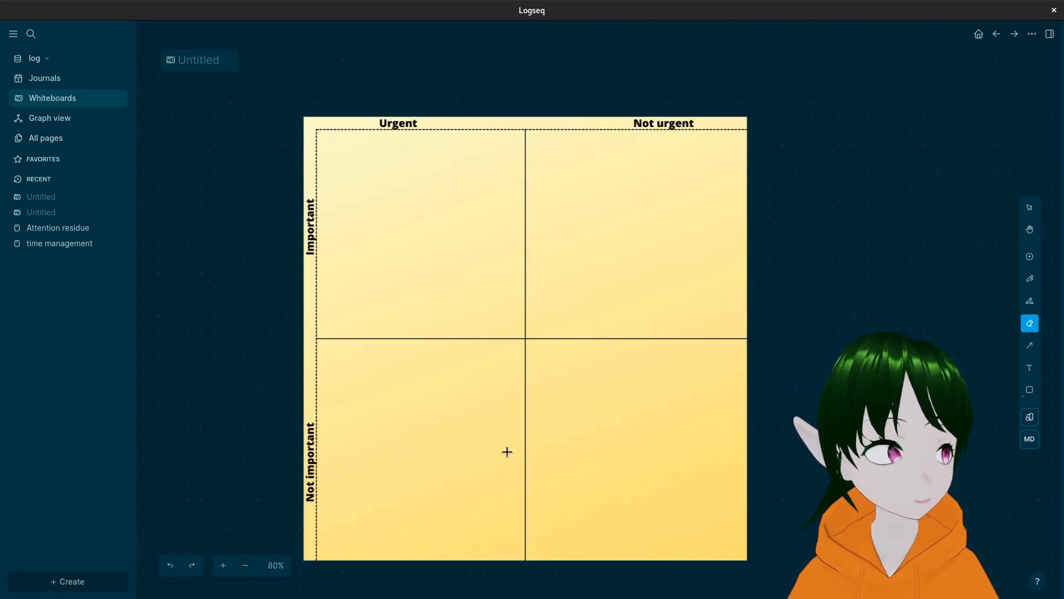
click(1030, 228)
drag(660, 354, 639, 332)
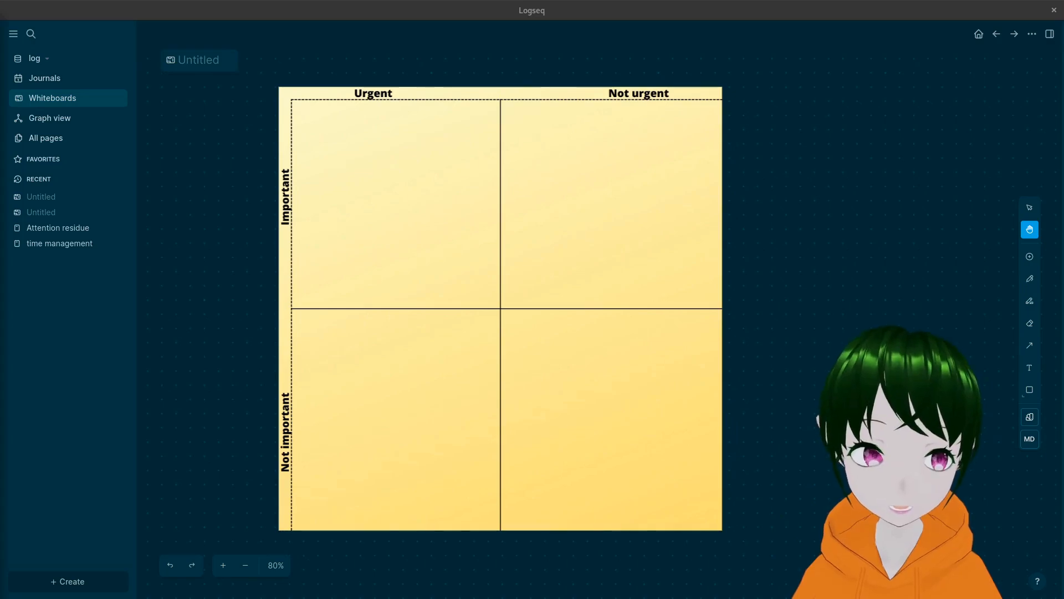
key(e)
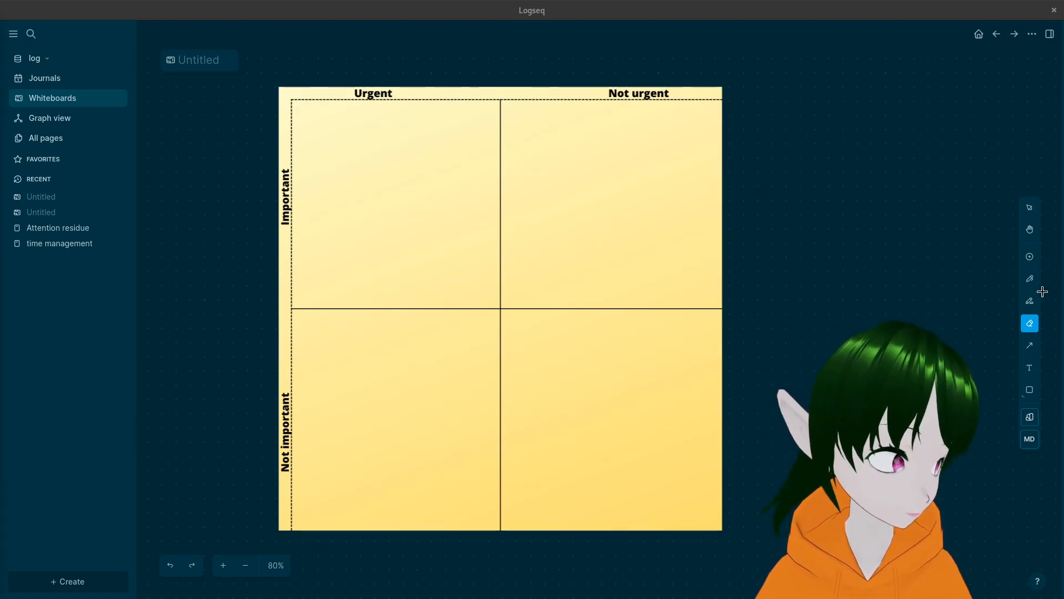
click(1031, 368)
click(319, 136)
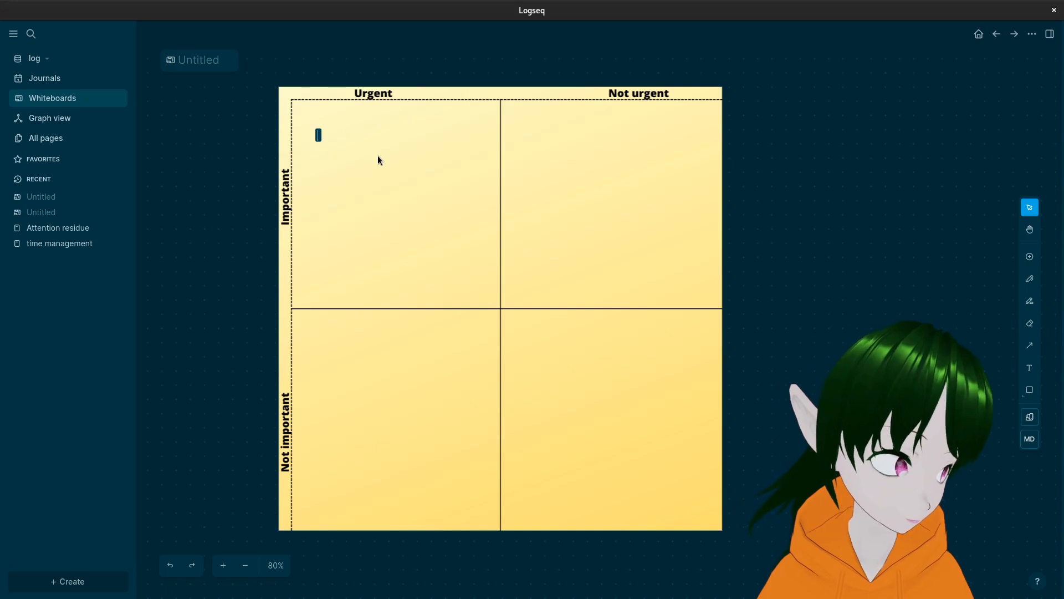
text(Hand )
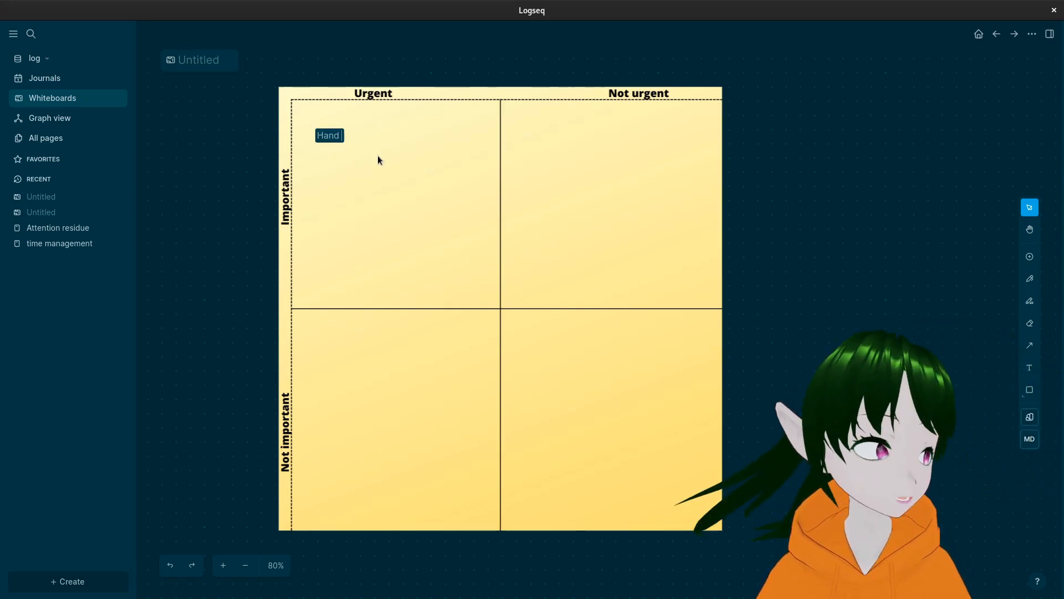
text(in paper)
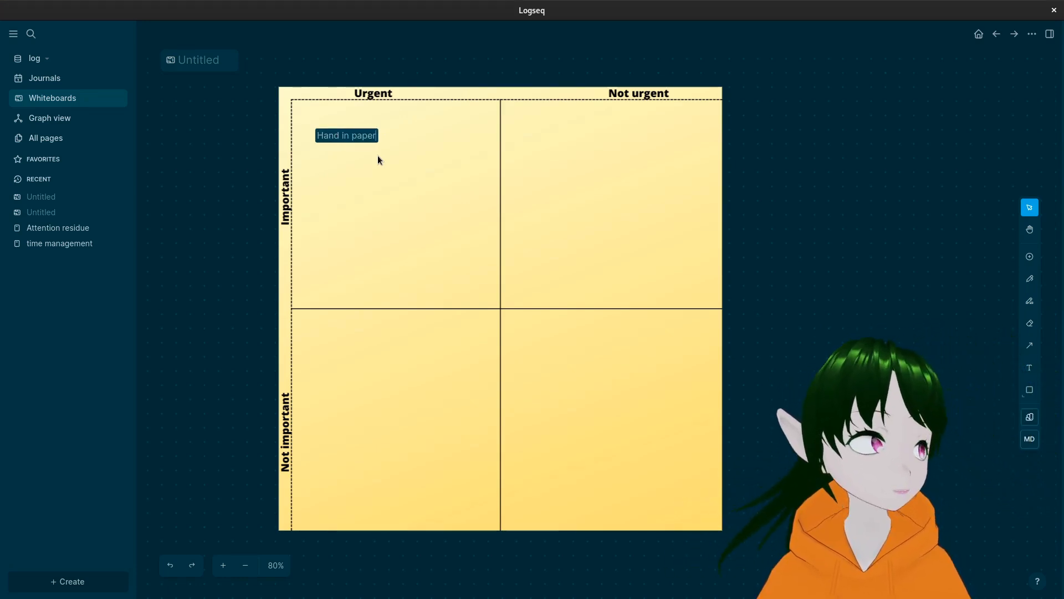
key(Escape)
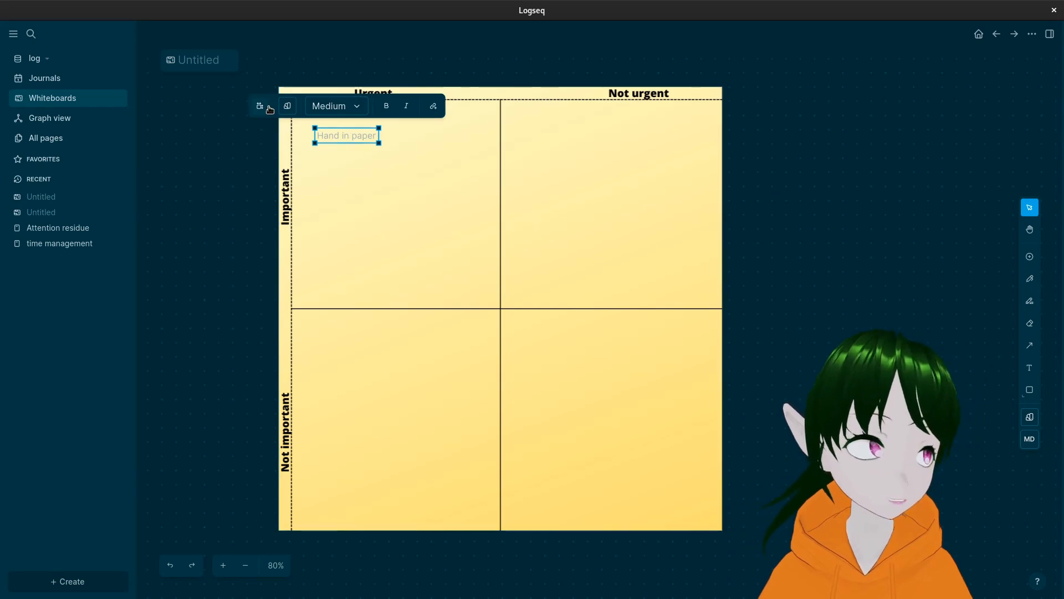
- Set the "Hand in paper" text to a custom near-black color, RGB 4, 1, 1
click(287, 107)
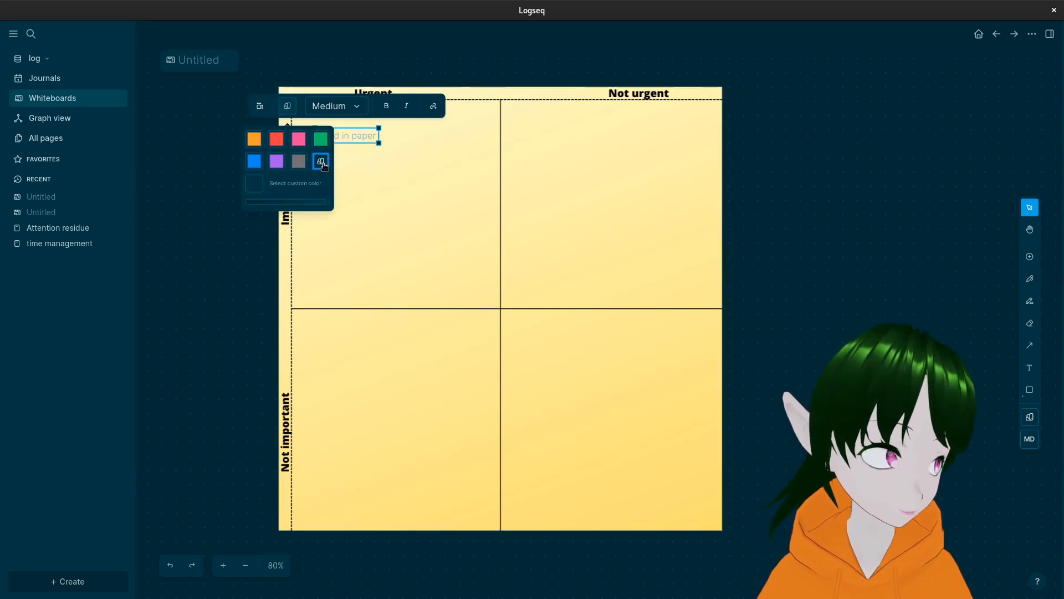
click(255, 182)
drag(228, 280, 311, 282)
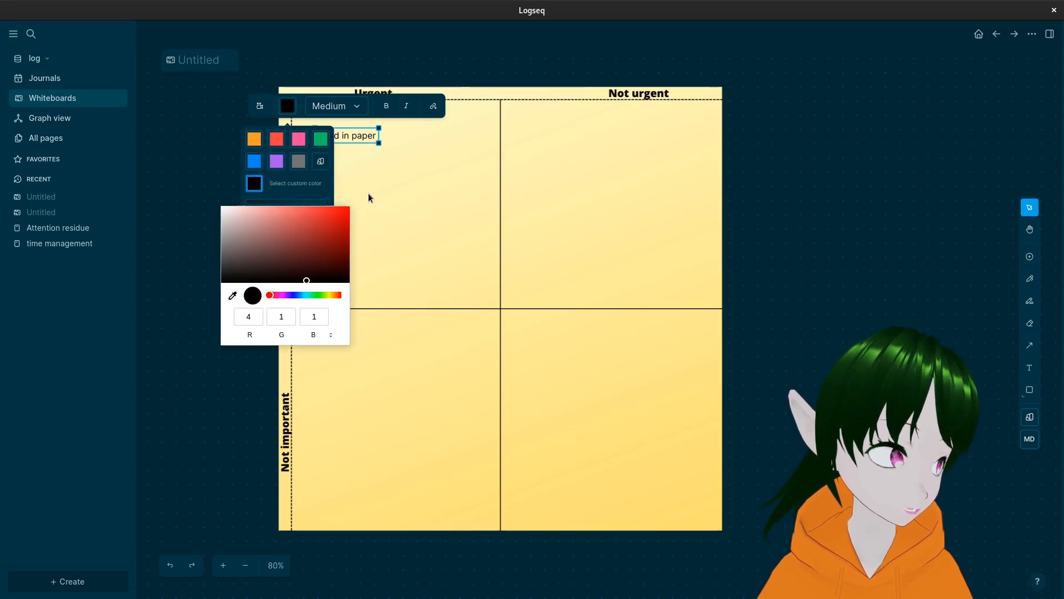
click(300, 185)
click(429, 209)
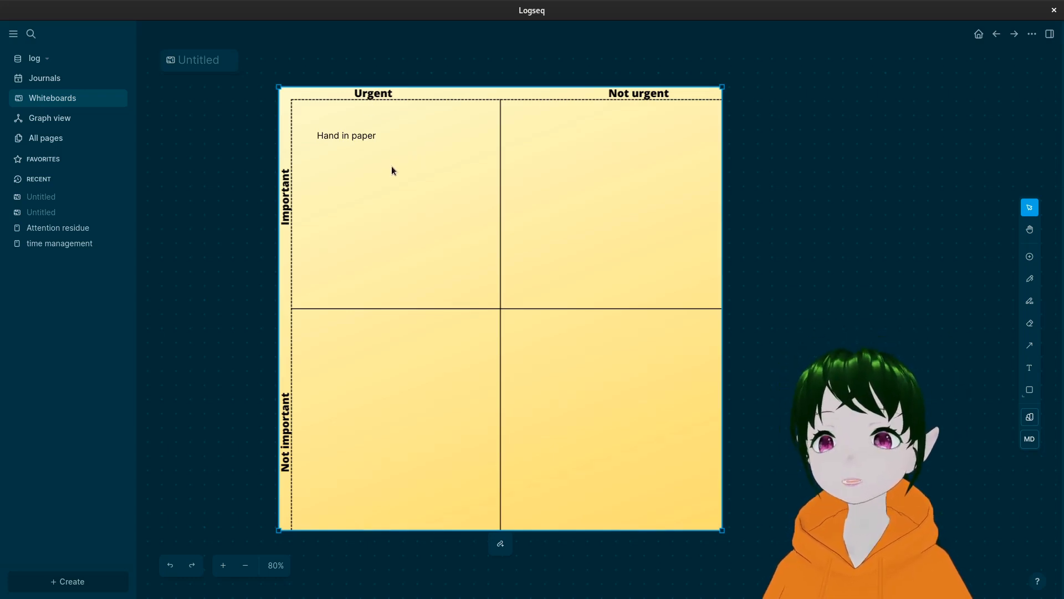
- Add the text "Prepare for meeting" below "Hand in paper" in the Urgent and Important quadrant
click(1030, 368)
click(323, 169)
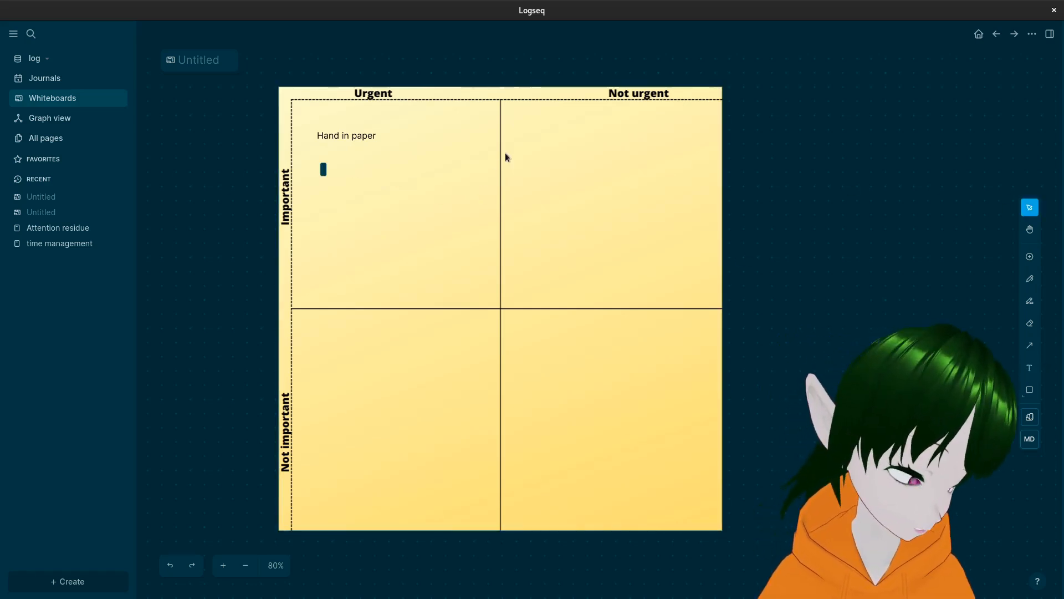
text(Prepare )
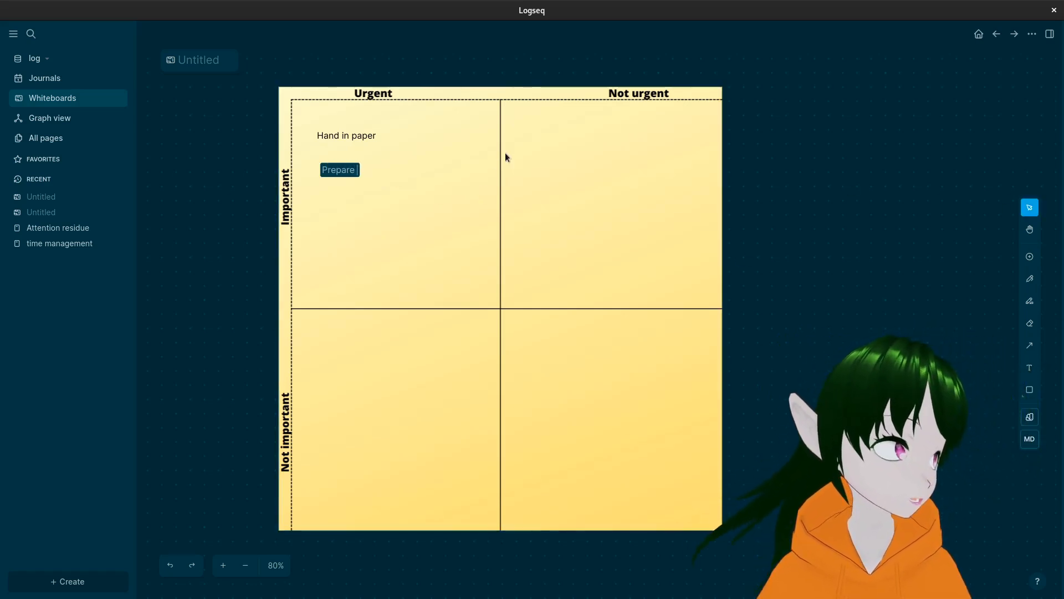
text(for meeting)
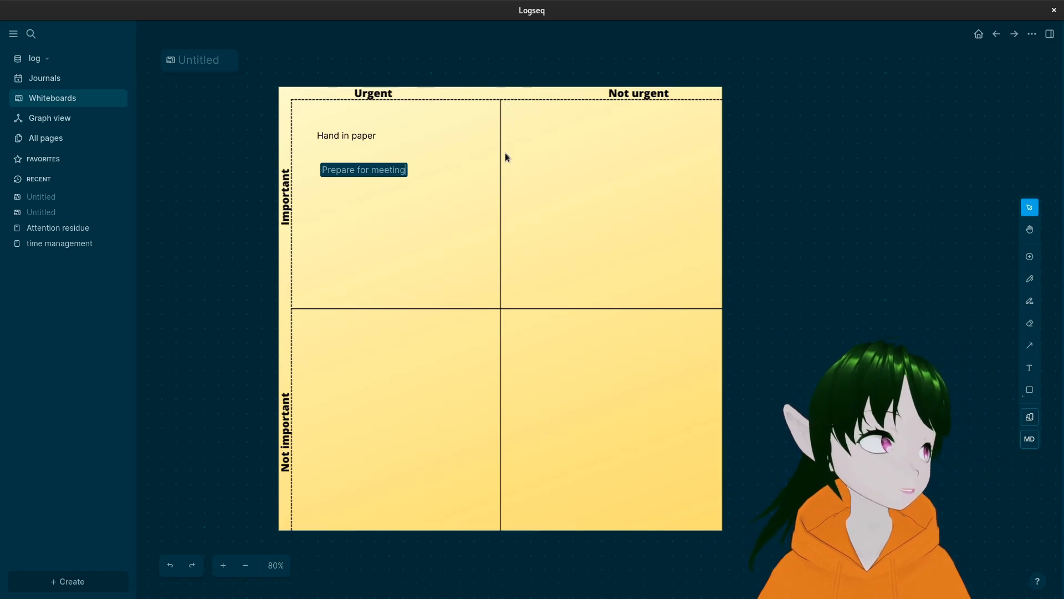
click(429, 208)
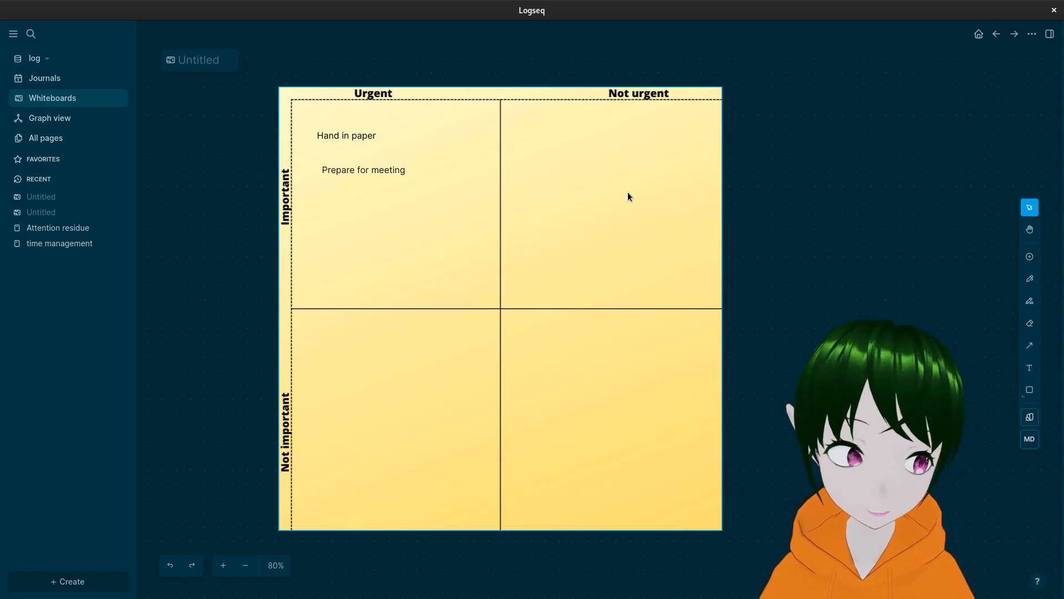
- Add the text "Sign up for cooking class" to the Not urgent and Important quadrant
click(1028, 369)
click(529, 136)
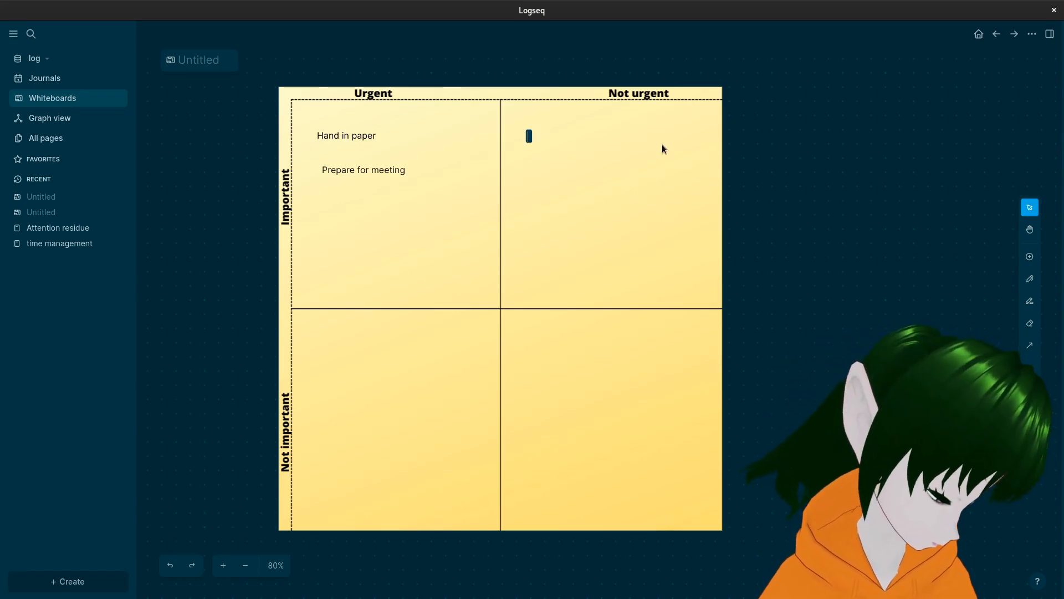
text(Sign up co)
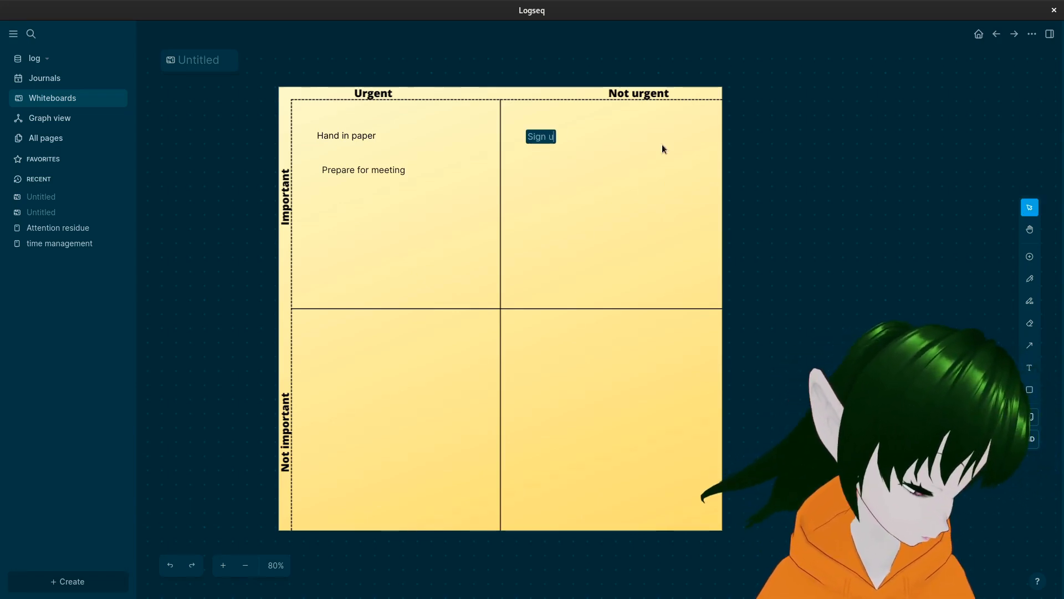
key(BackSpace)
key(BackSpace)
text(f)
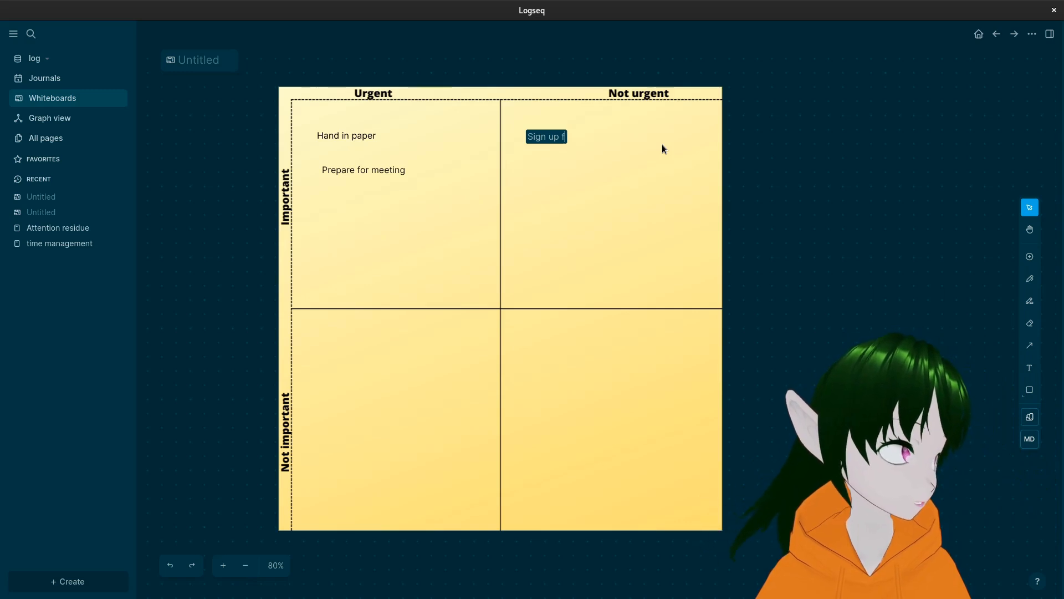
text(or cooking class)
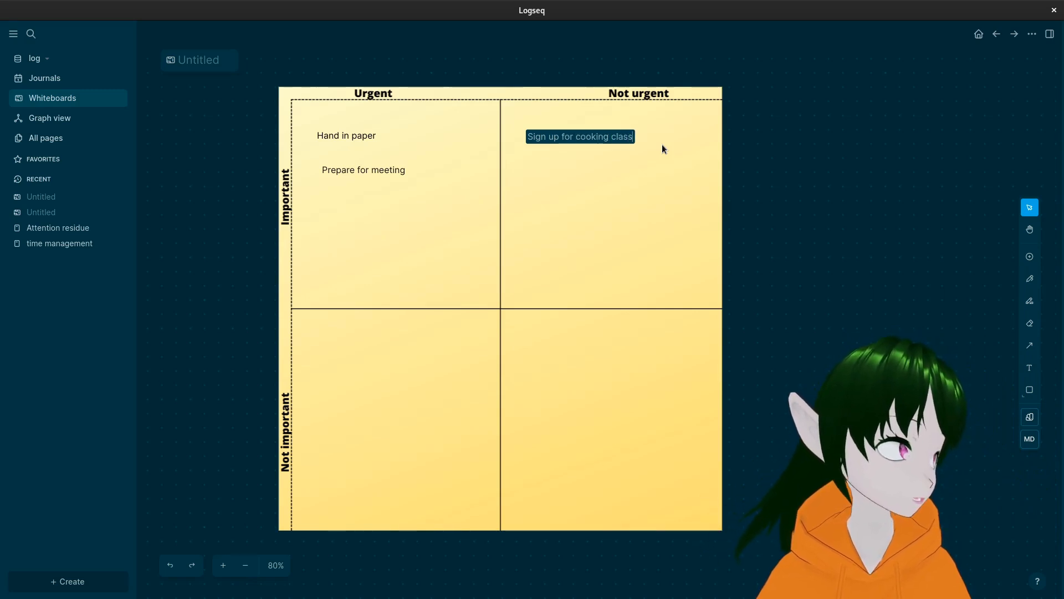
key(Return)
key(BackSpace)
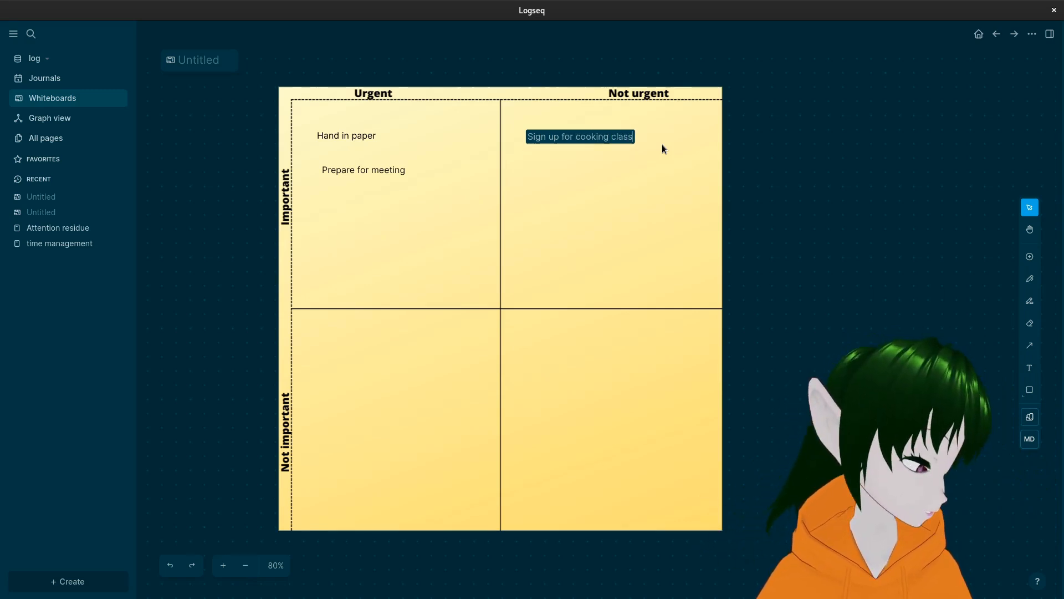
key(Escape)
click(812, 200)
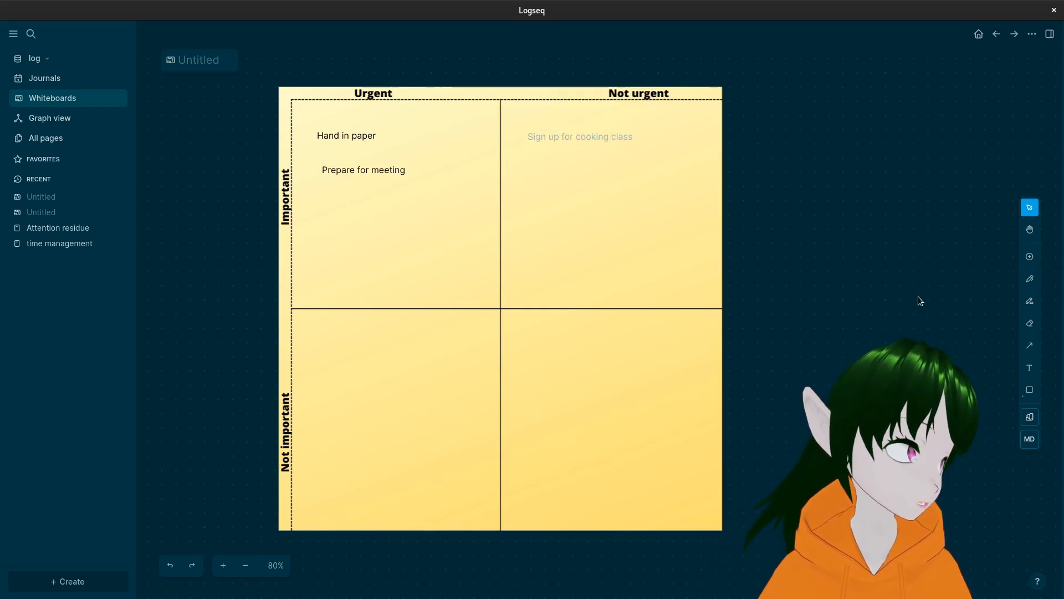
- Set the "Sign up for cooking class" text to a custom near-black color, about RGB 31, 30, 30
click(608, 133)
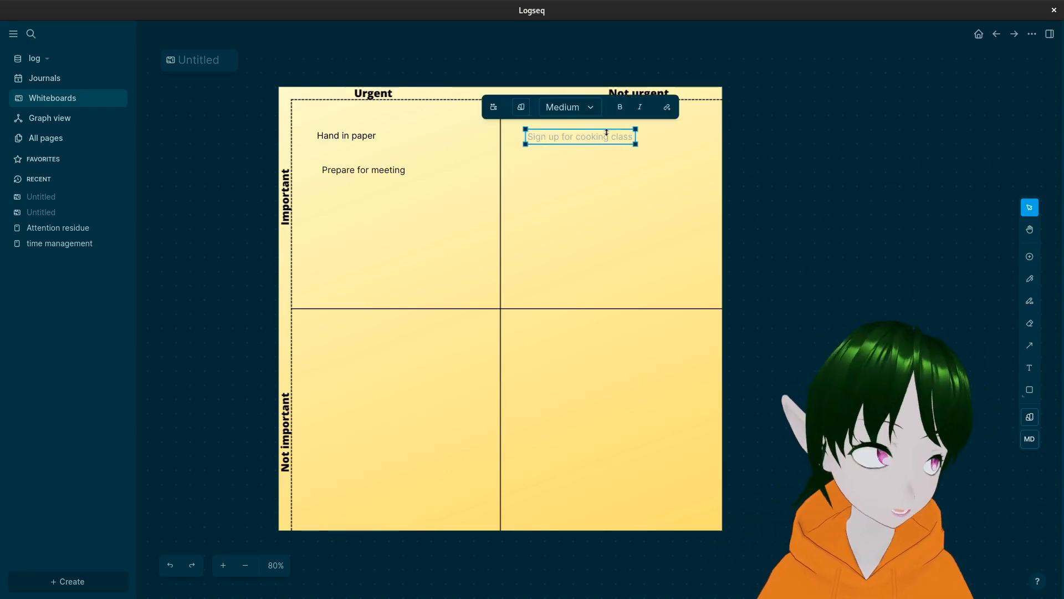
click(514, 111)
click(488, 184)
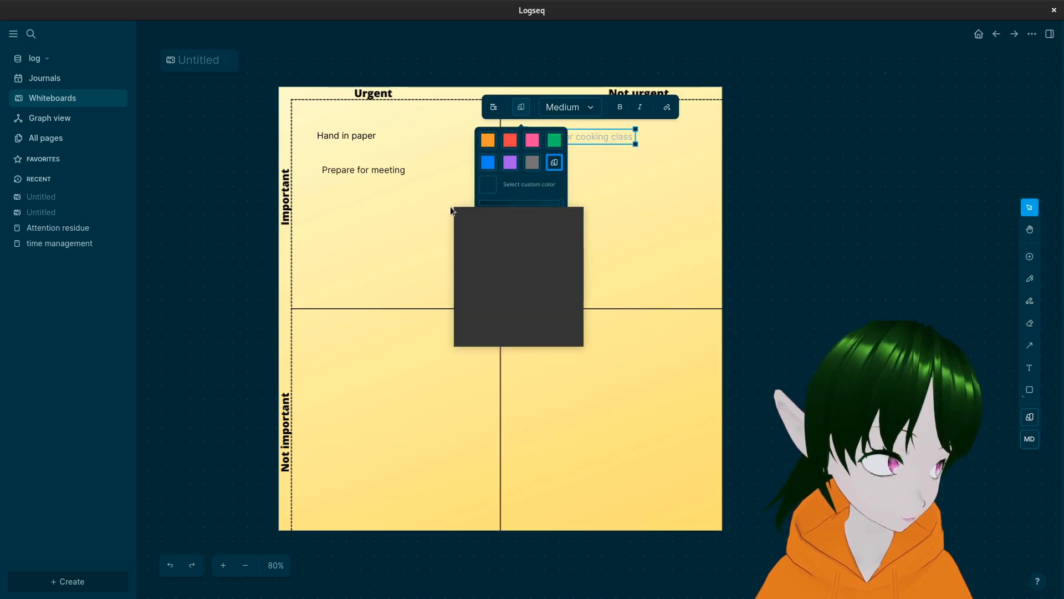
click(468, 278)
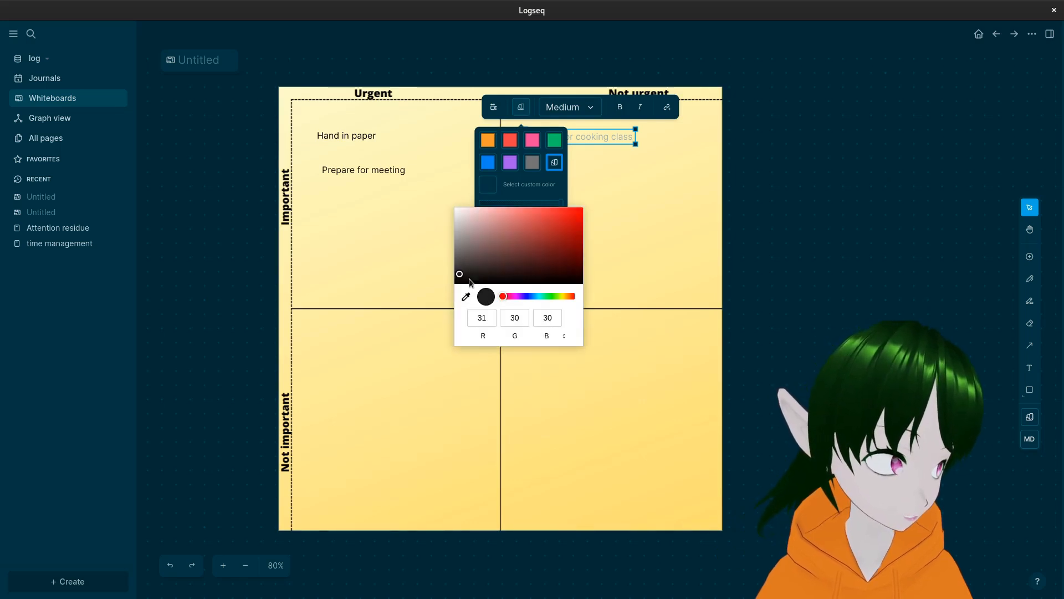
click(637, 249)
click(637, 222)
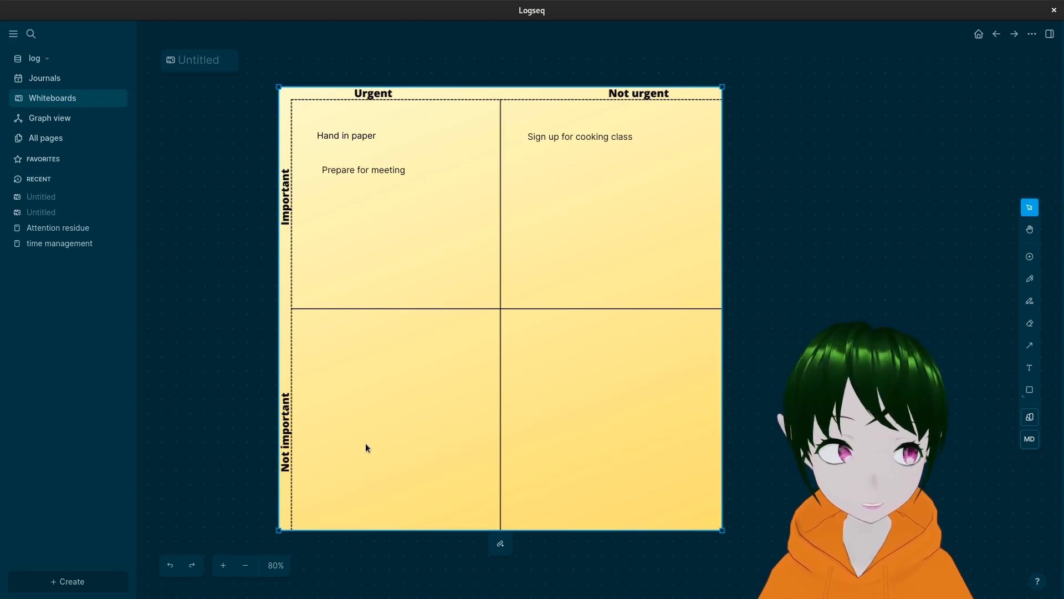
key(Escape)
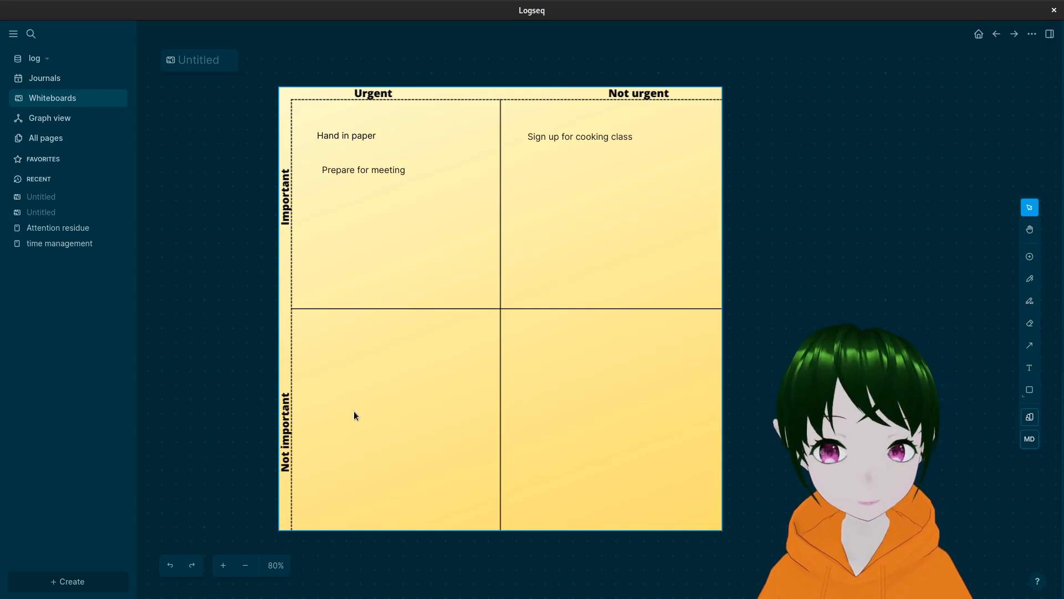
- Add the text "Answer e-mails" to the Urgent and Not important quadrant
click(1029, 367)
click(297, 349)
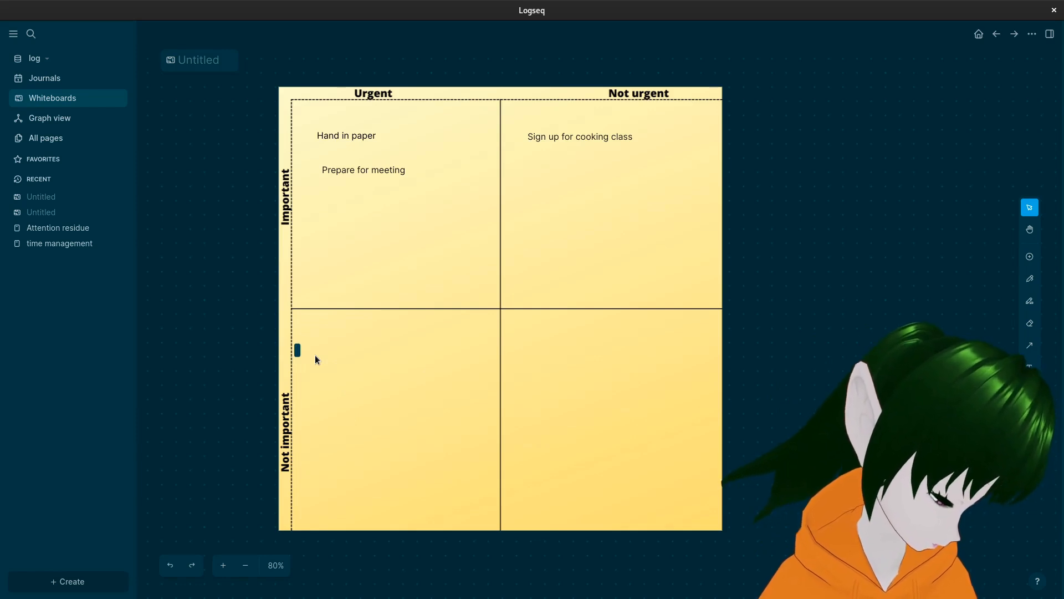
text(Answer e)
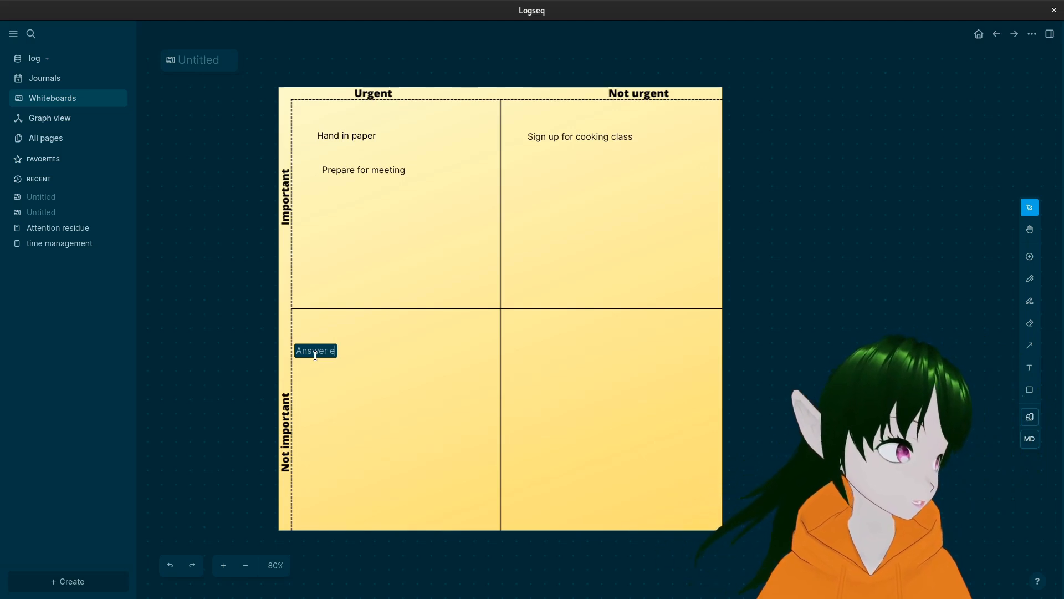
text(-mails)
click(430, 410)
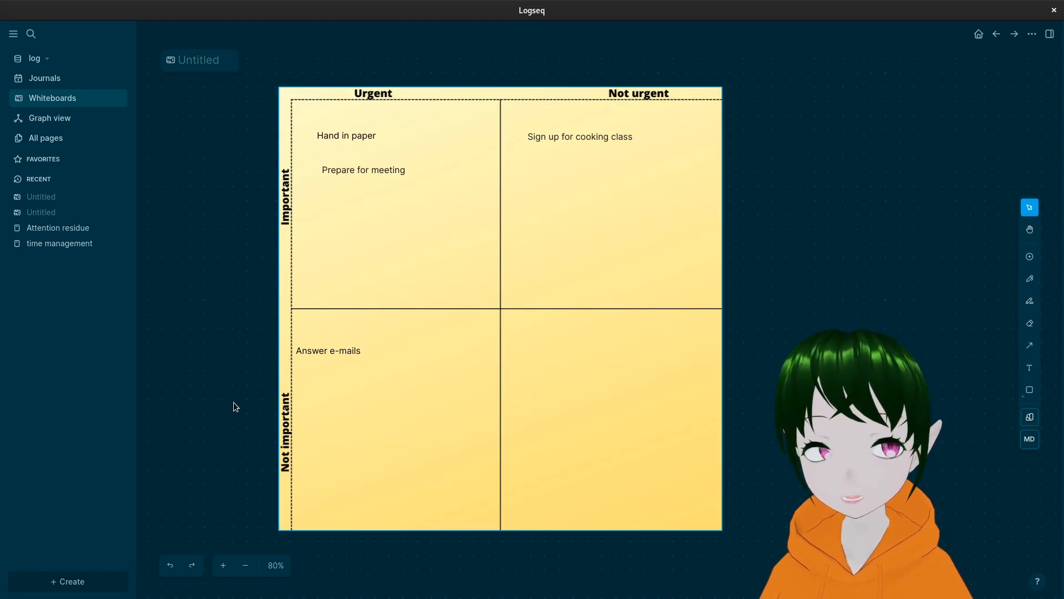
- Add the text "Fix annoying template issue" to the Not urgent and Not important quadrant
click(1029, 373)
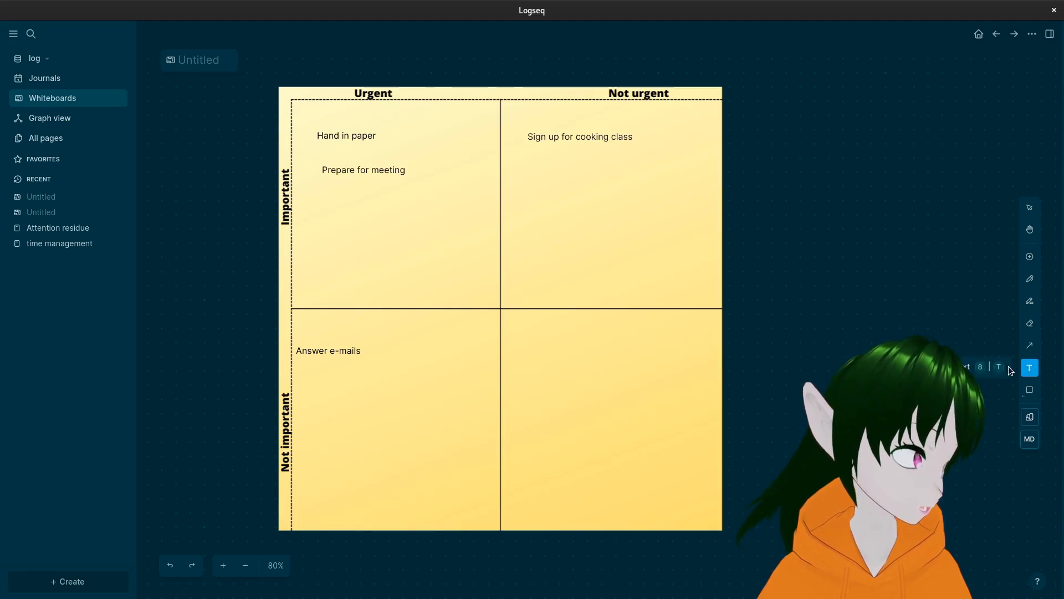
click(533, 347)
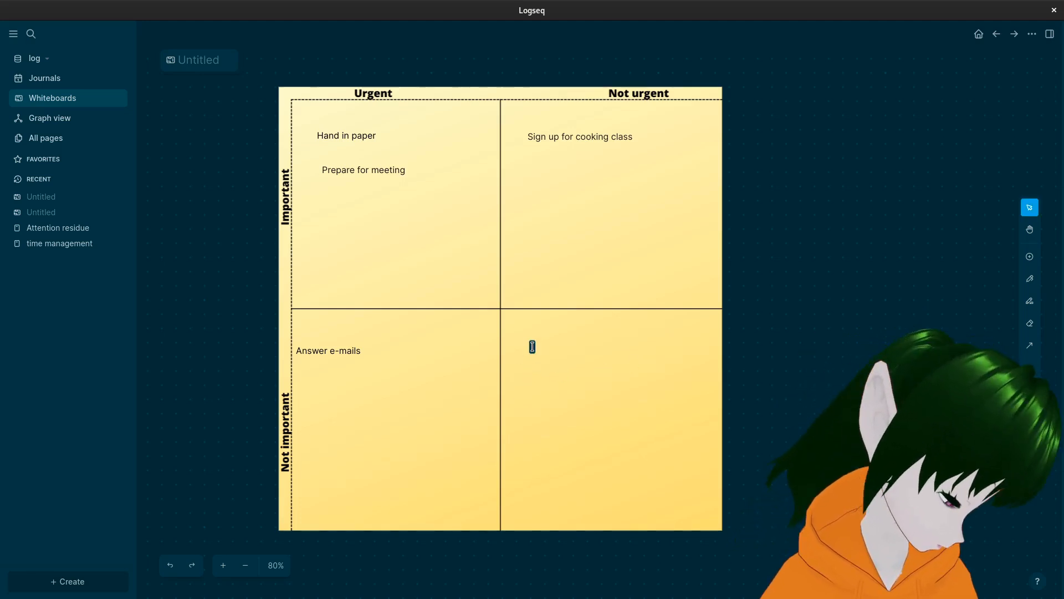
text(Fix anno)
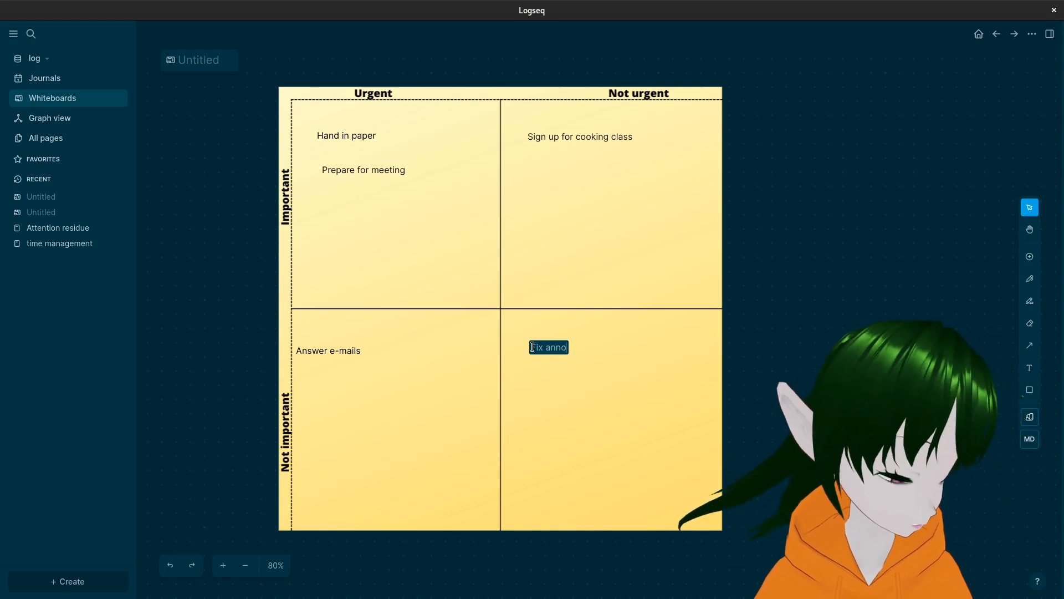
text(ying template issue)
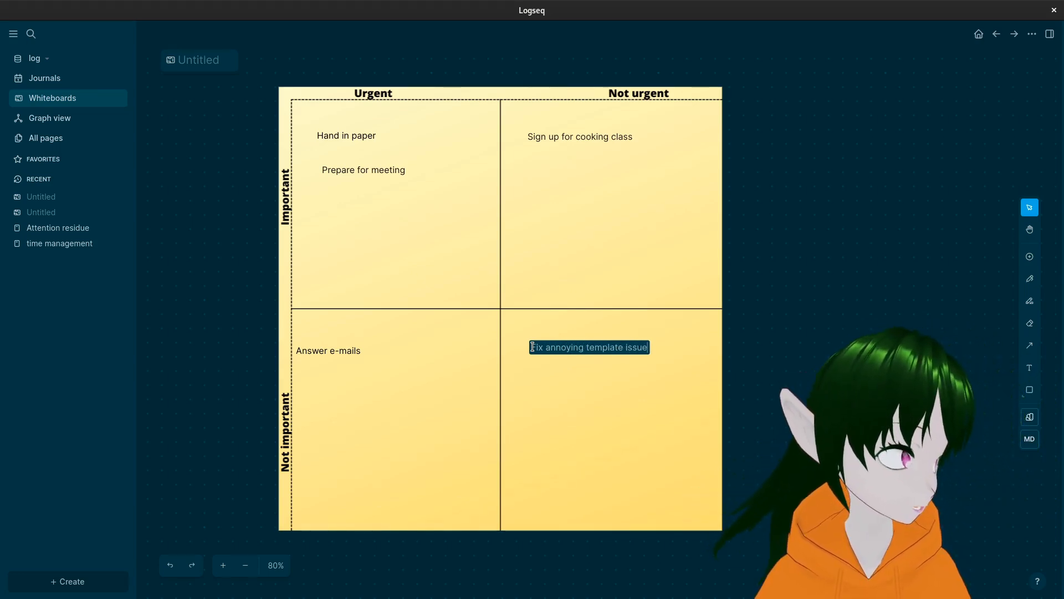
click(882, 250)
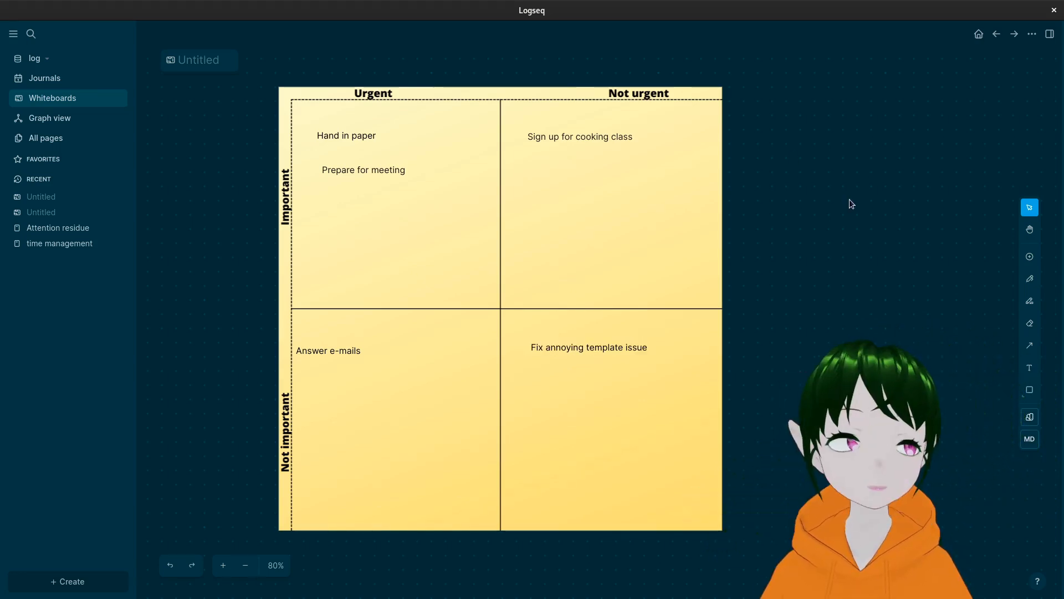